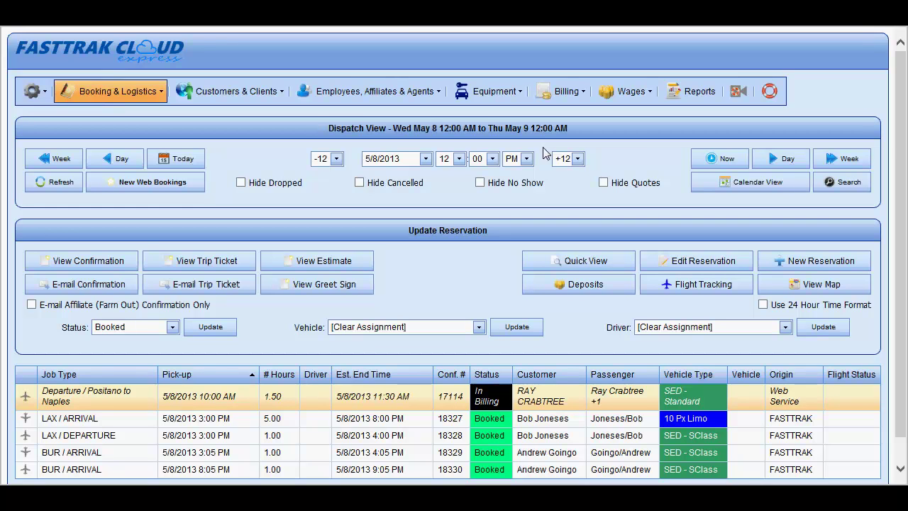
# - Open the Customers & Clients menu from the top toolbar
pyautogui.click(281, 94)
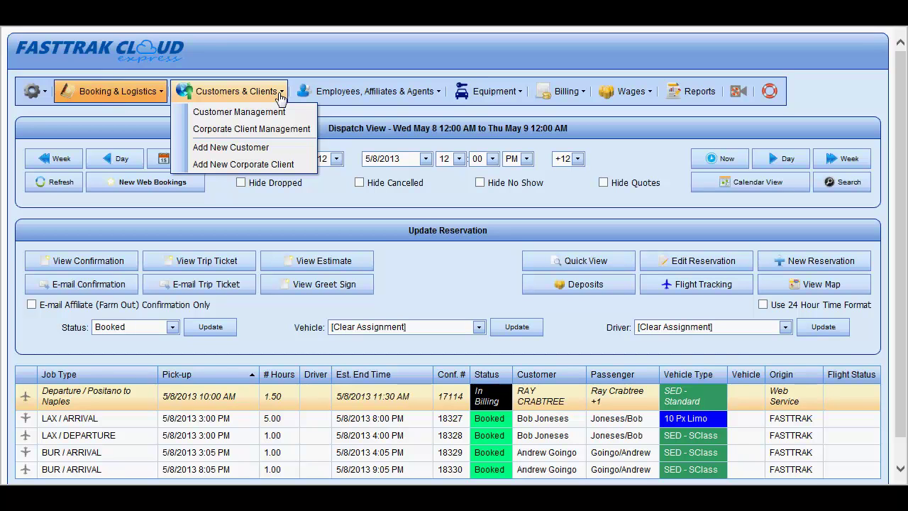
# - Add a new customer and enter their first name, last name and first phone number
pyautogui.click(249, 150)
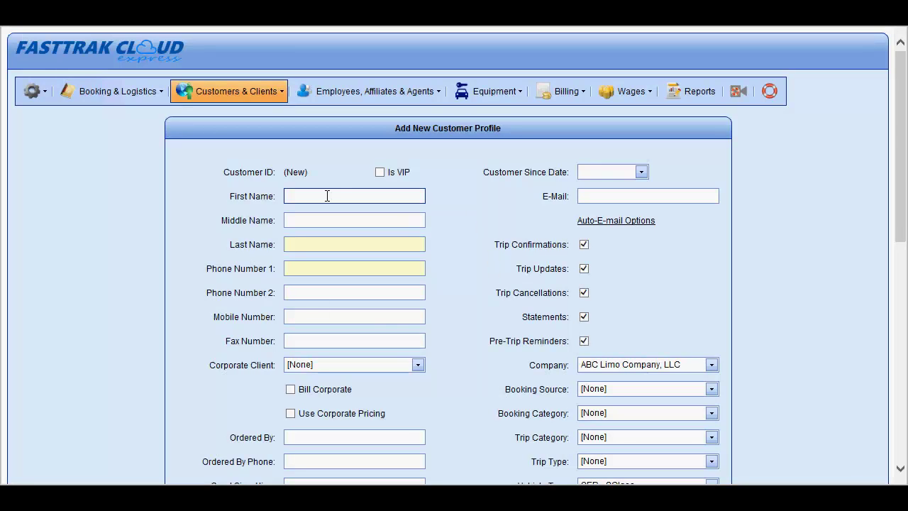
pyautogui.click(321, 198)
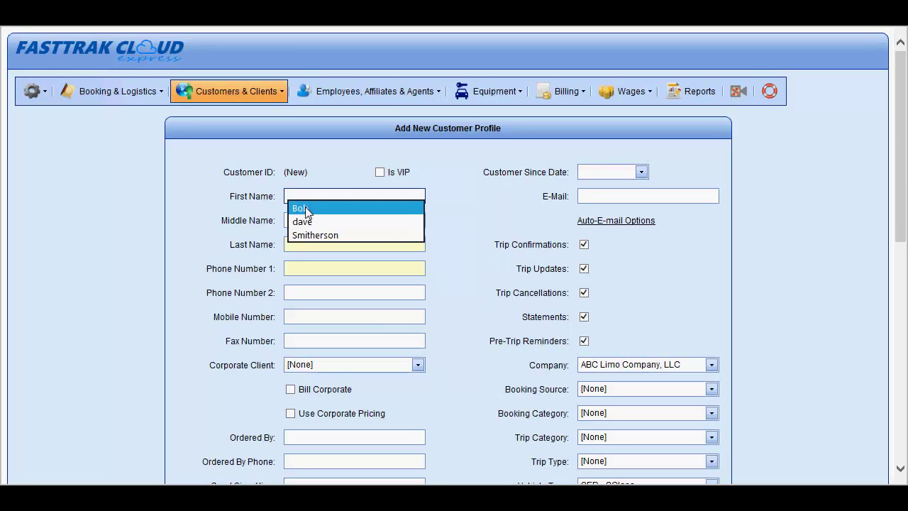
pyautogui.click(305, 208)
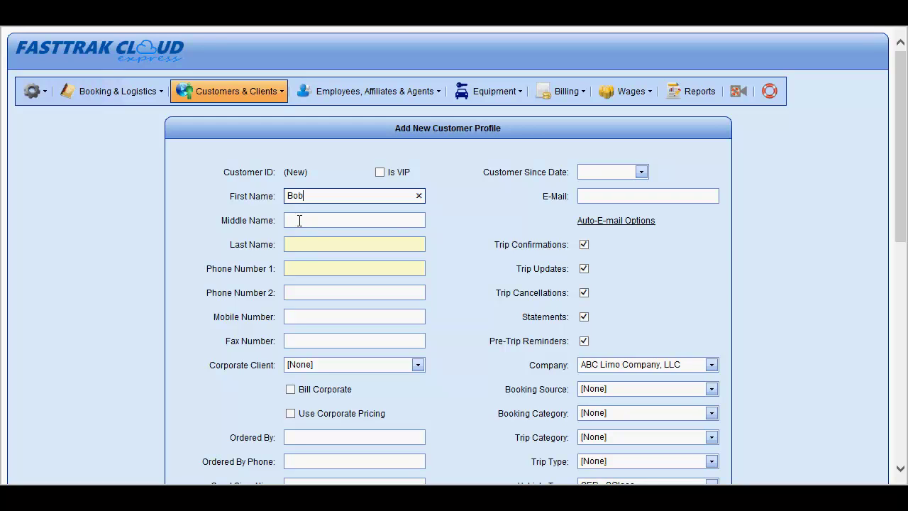
pyautogui.click(305, 244)
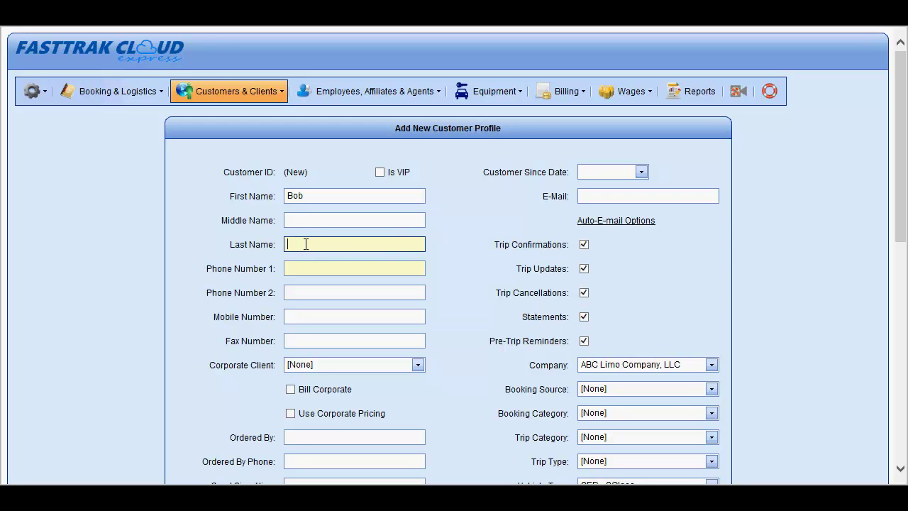
pyautogui.write('Henderso')
pyautogui.write('n')
pyautogui.click(309, 268)
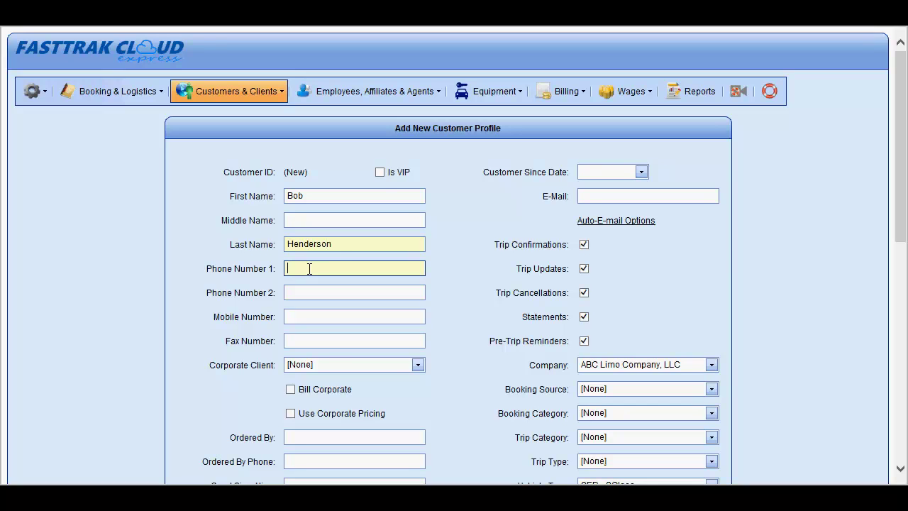
pyautogui.write('3333333')
pyautogui.click(477, 307)
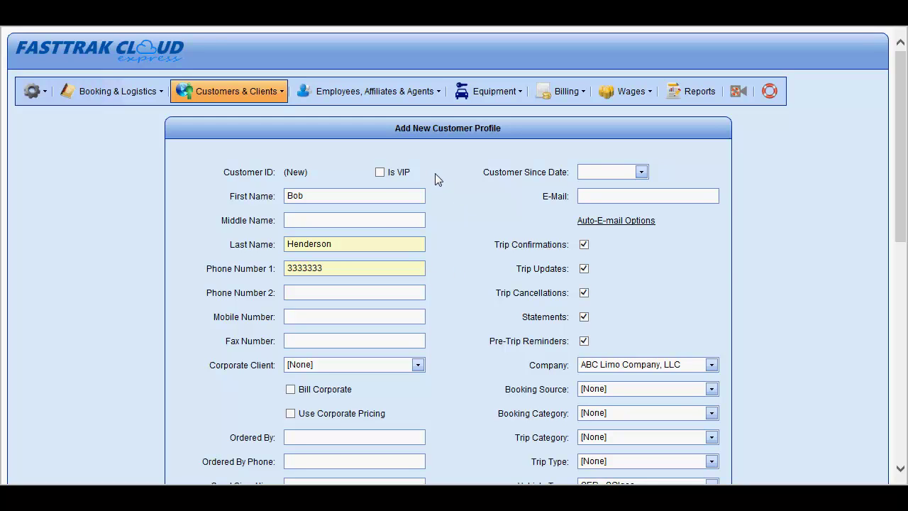
# - Mark the customer as VIP, leave Customer Since empty, and enter their e-mail address
pyautogui.click(380, 172)
pyautogui.click(641, 172)
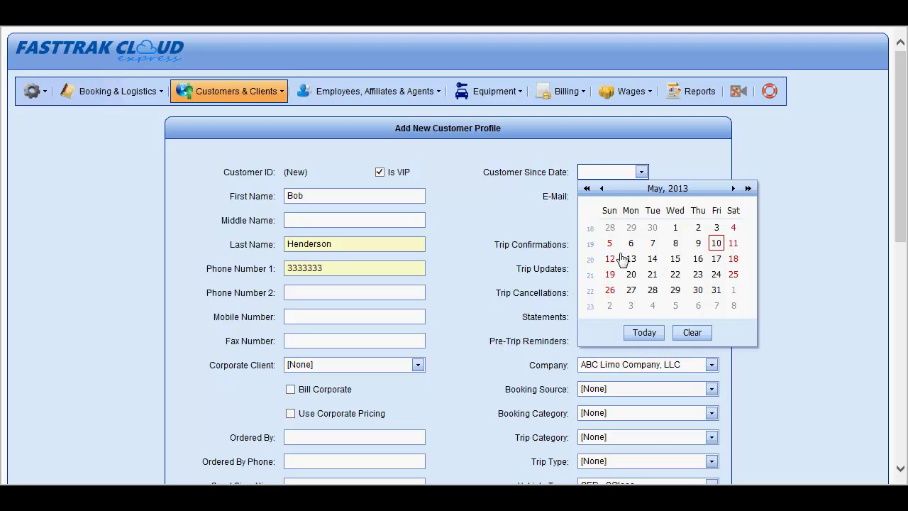
pyautogui.click(495, 189)
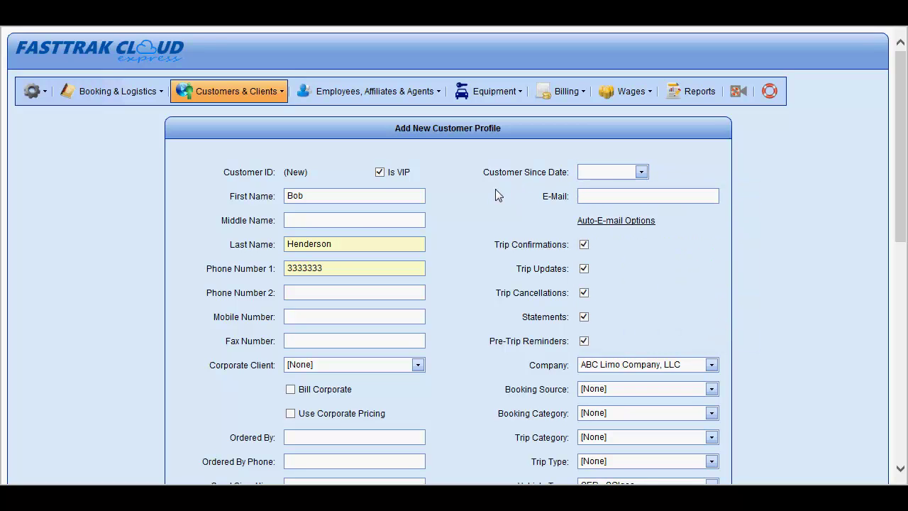
pyautogui.click(593, 196)
pyautogui.write('eeee@aaaa.x')
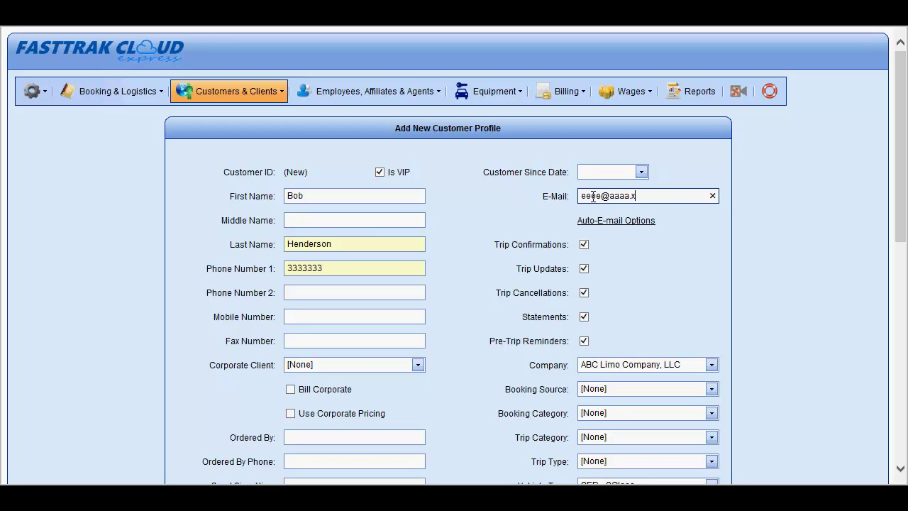
pyautogui.write('com')
# - Set Corporate Client to Sony Corporation, then reset it to [None]
pyautogui.scroll(-2, 617, 275)
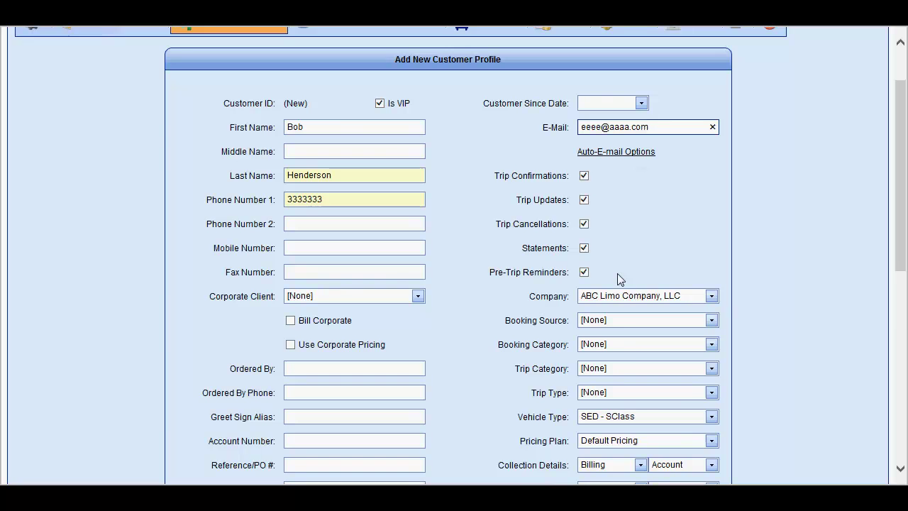
pyautogui.scroll(-3, 679, 213)
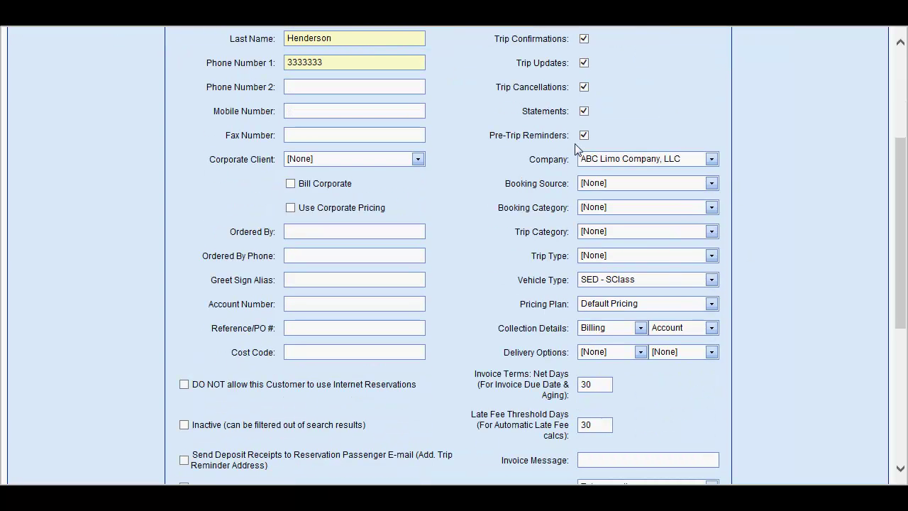
pyautogui.click(418, 161)
pyautogui.click(417, 161)
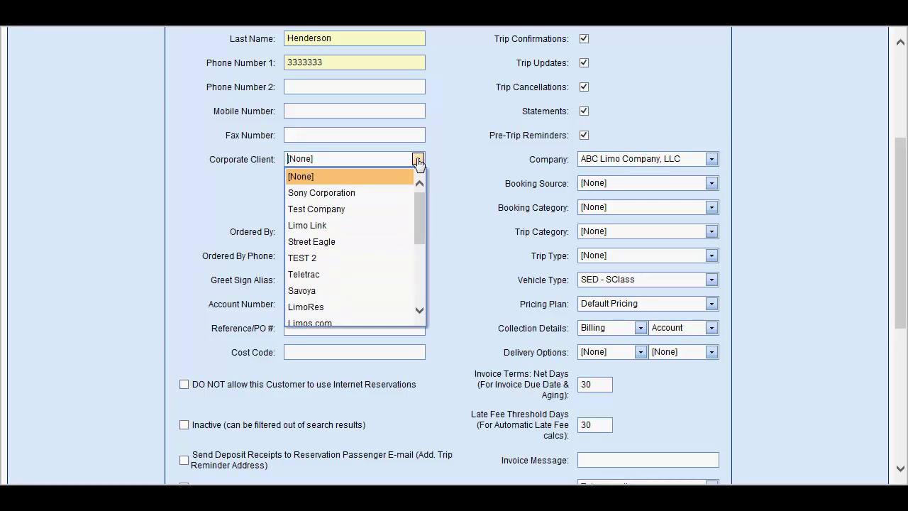
pyautogui.click(313, 193)
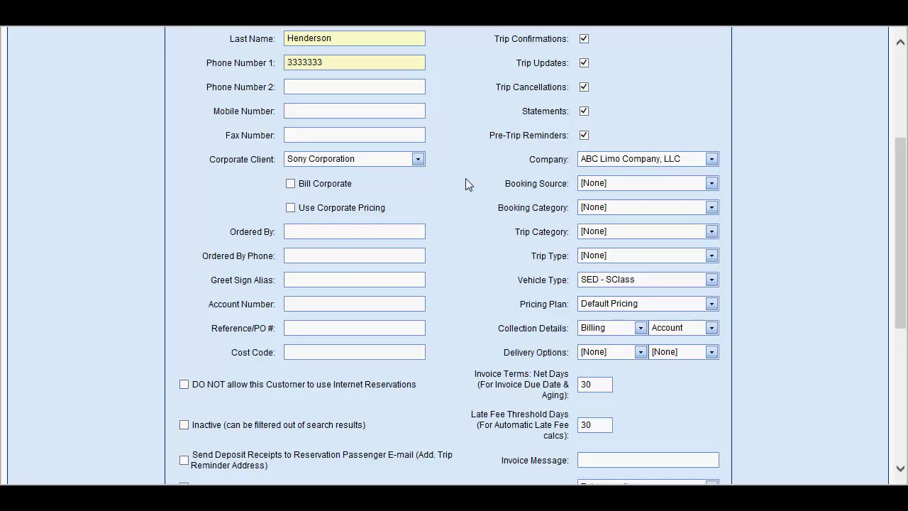
pyautogui.click(417, 159)
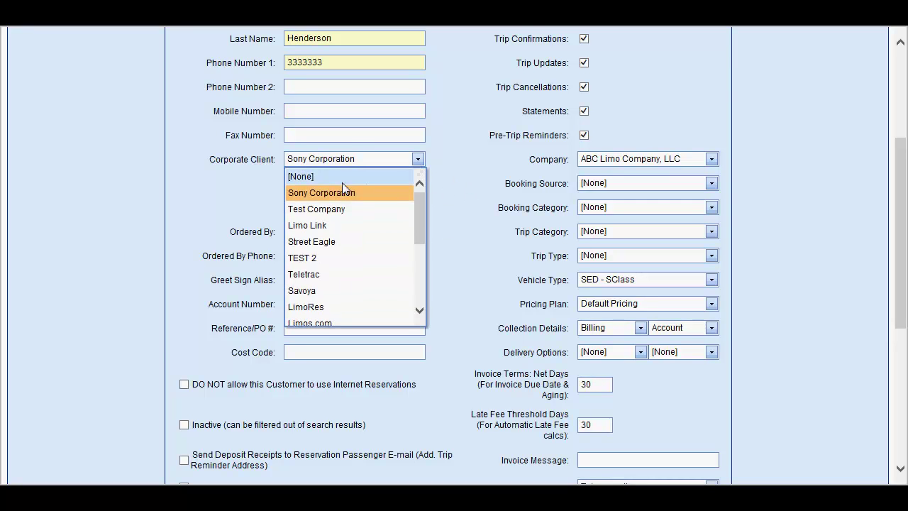
pyautogui.click(295, 178)
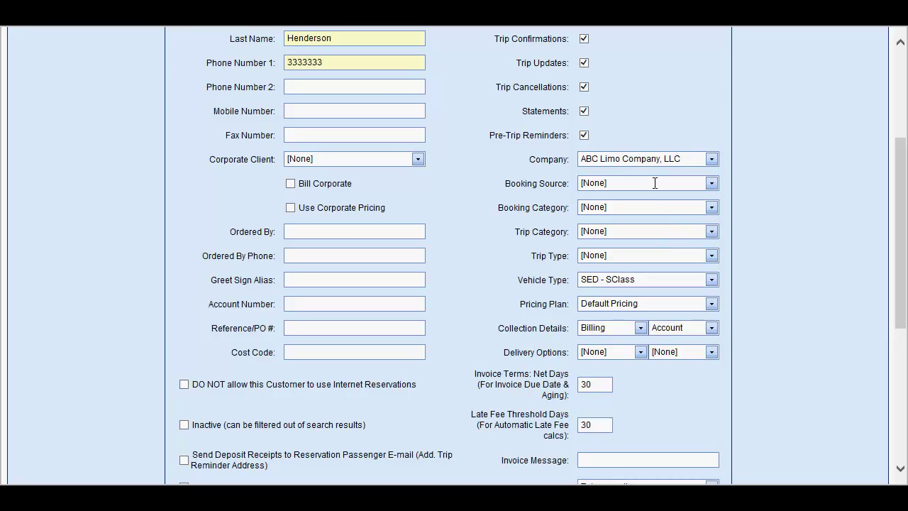
pyautogui.click(711, 305)
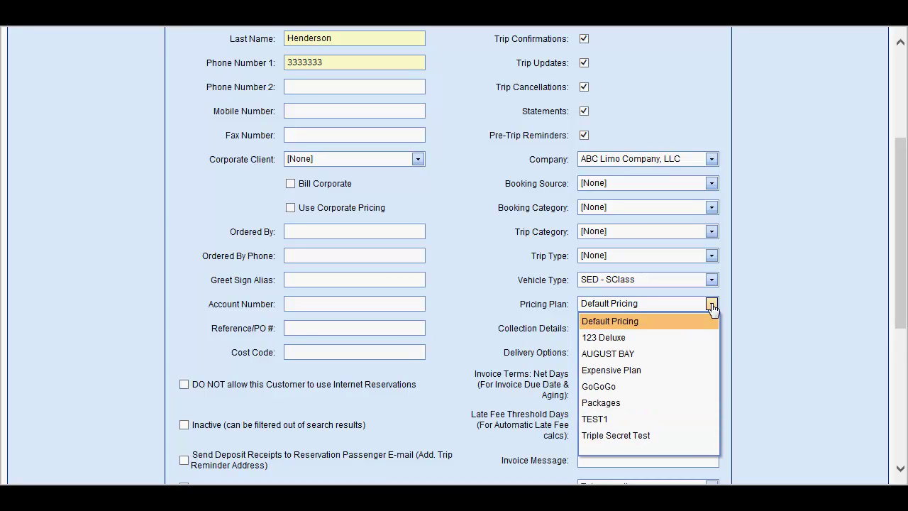
pyautogui.click(476, 249)
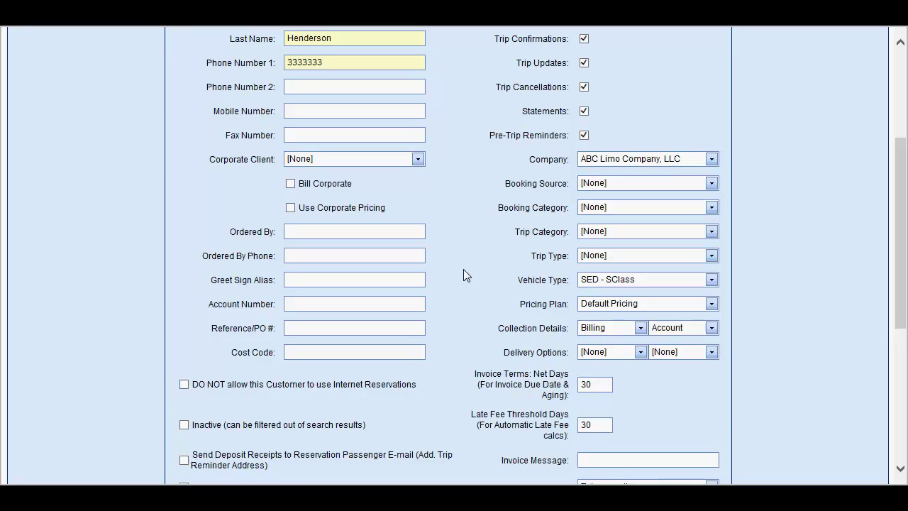
pyautogui.scroll(-2, 465, 275)
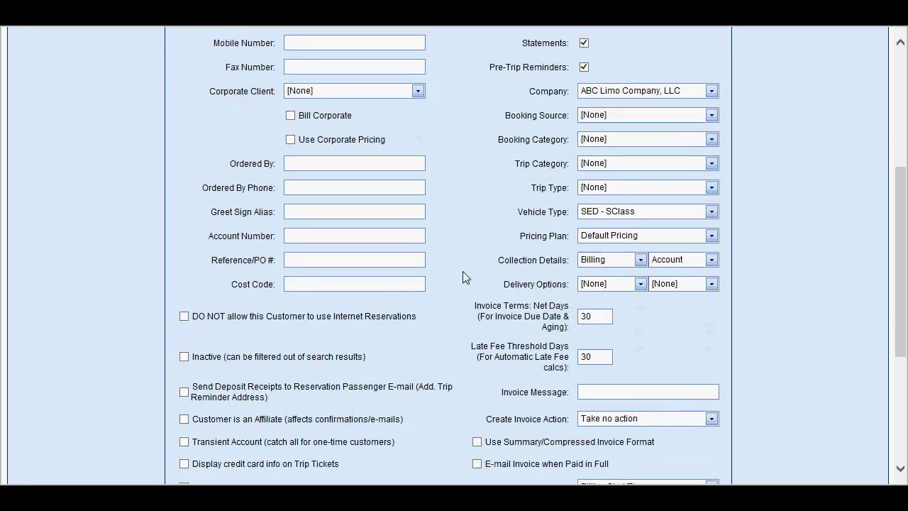
pyautogui.click(639, 261)
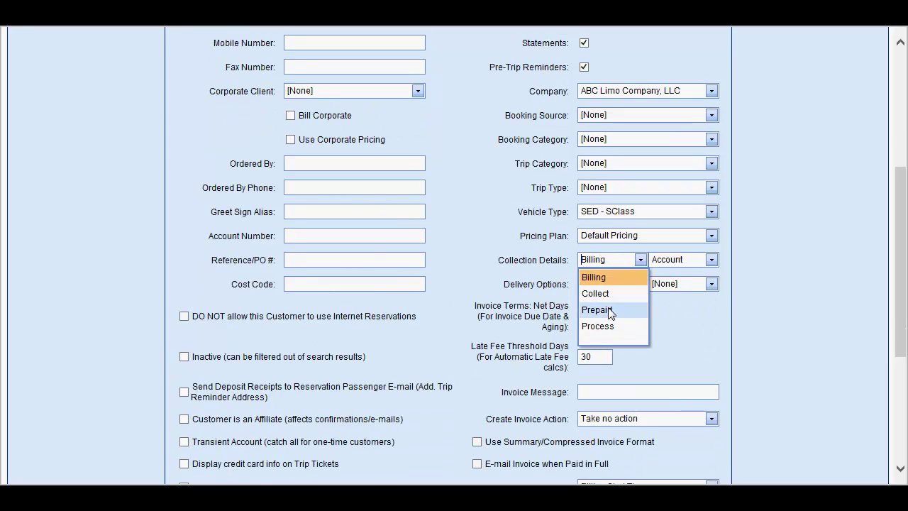
pyautogui.click(481, 212)
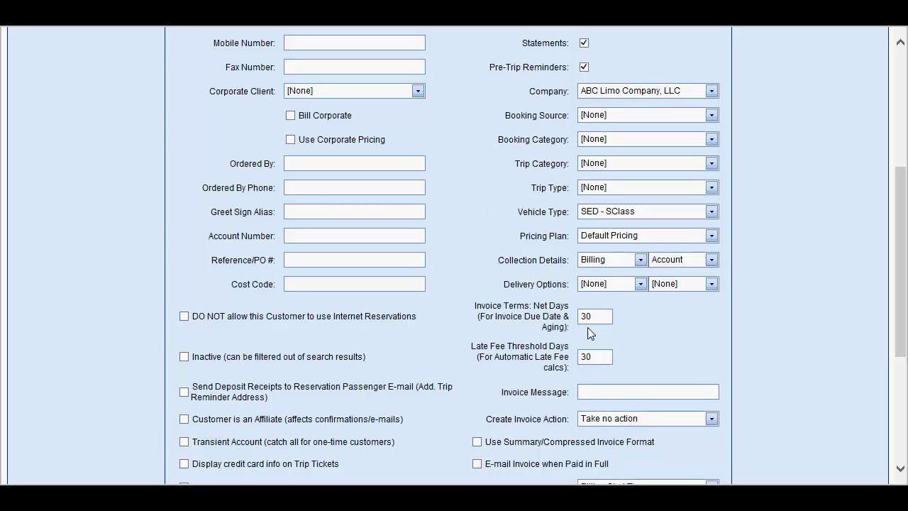
pyautogui.click(640, 284)
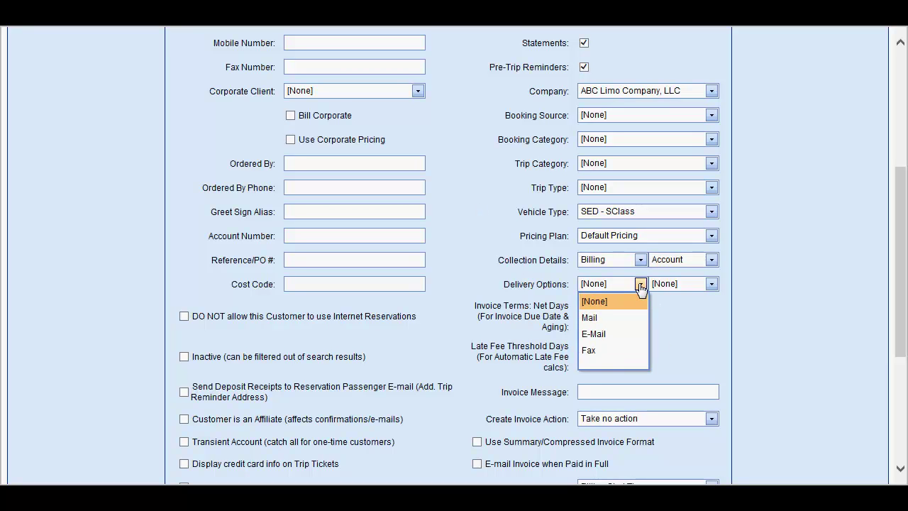
pyautogui.click(640, 285)
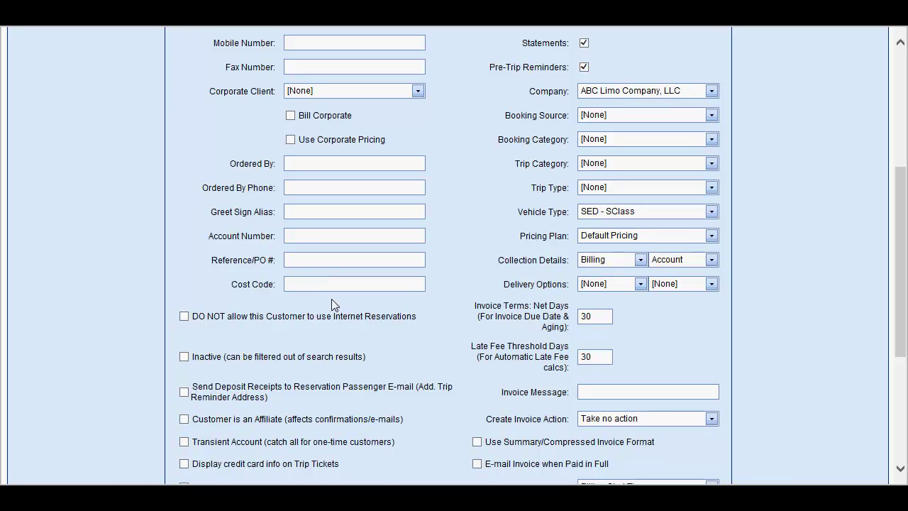
# - Review the Create Invoice Action choices and keep it at Take no action
pyautogui.scroll(-3, 445, 344)
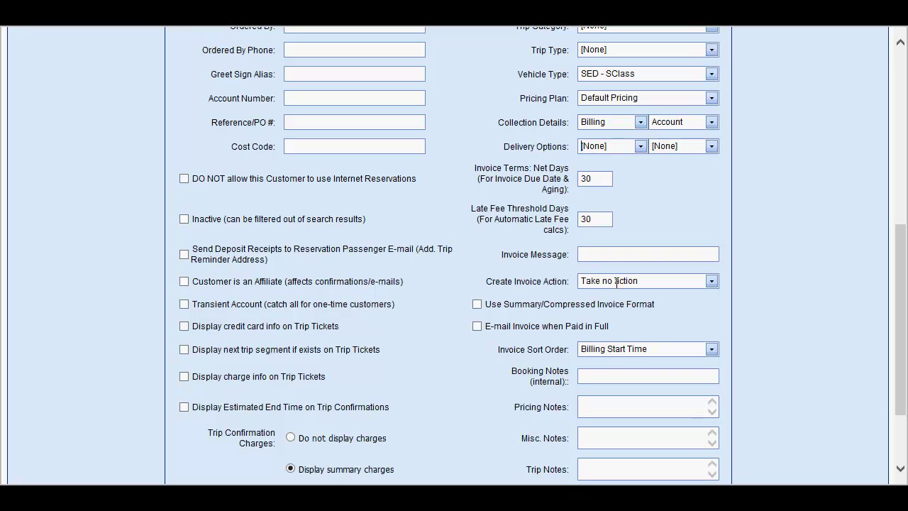
pyautogui.click(642, 253)
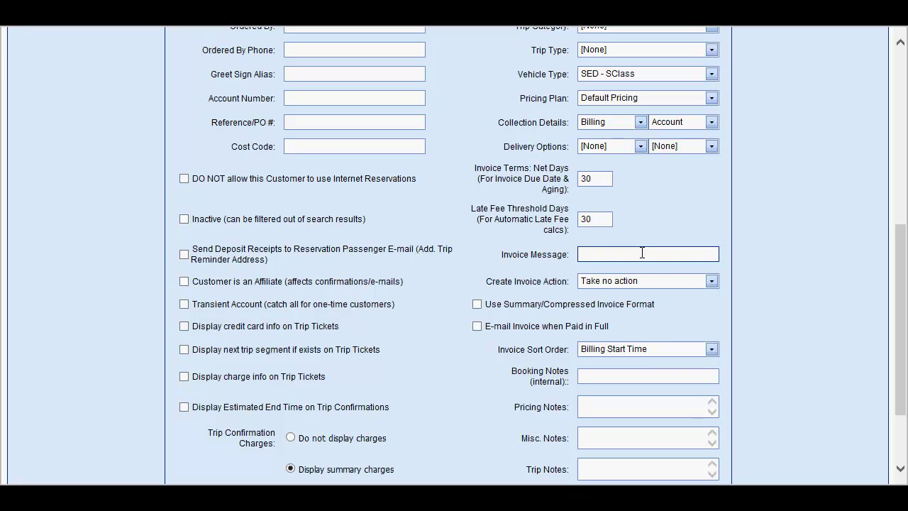
pyautogui.click(714, 285)
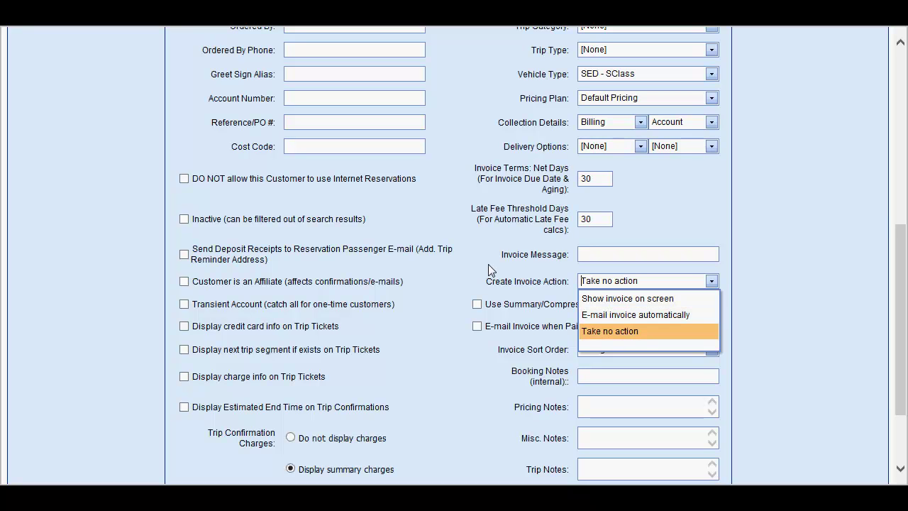
pyautogui.click(469, 250)
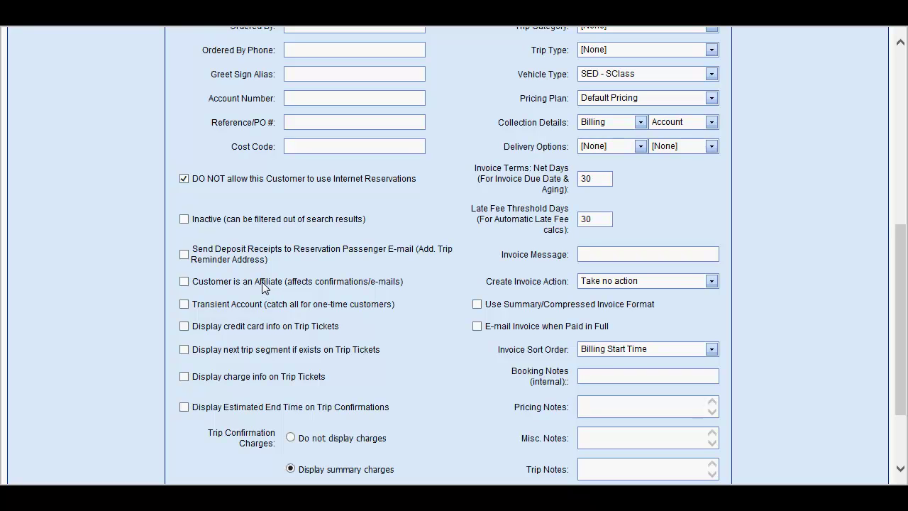
pyautogui.click(184, 282)
pyautogui.click(183, 281)
# - Enter 'ddddddd' as the internal Booking Notes
pyautogui.scroll(-3, 449, 361)
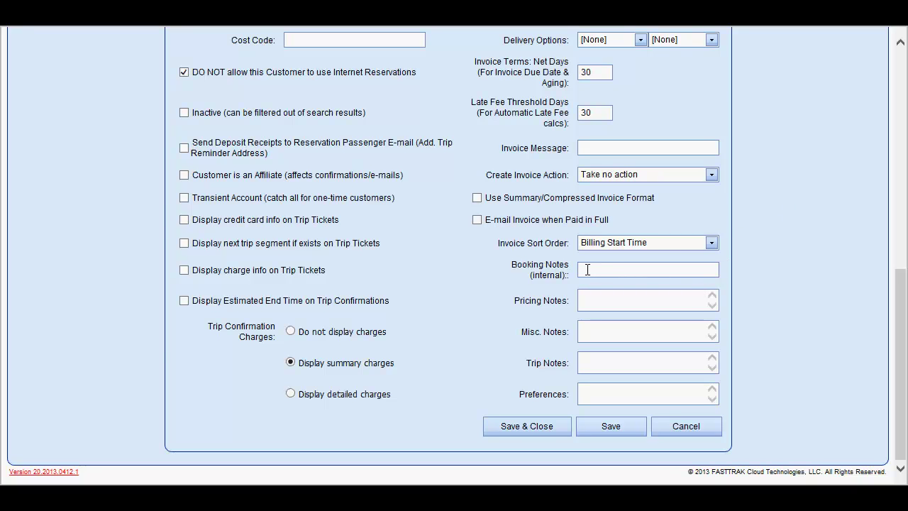
pyautogui.click(587, 270)
pyautogui.write('ddddddd')
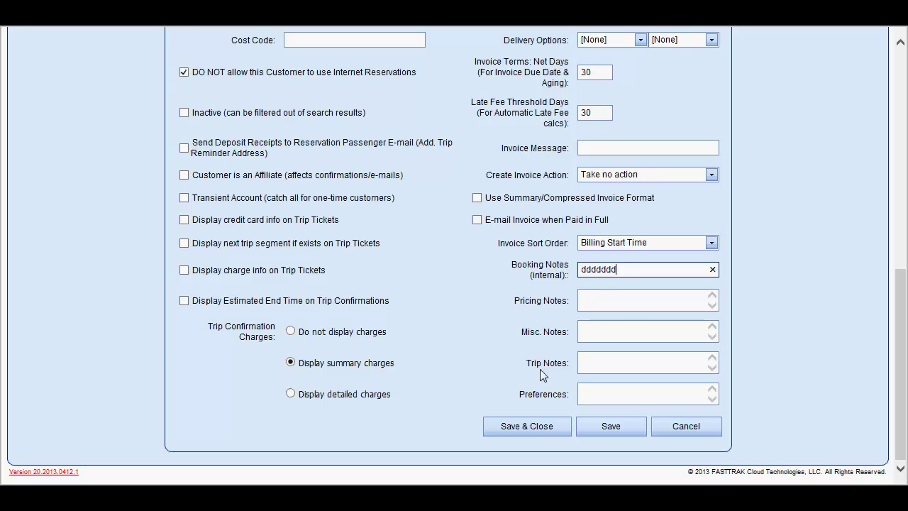
# - Step through the Pricing, Misc., Trip Notes and Preferences boxes, leaving them blank
pyautogui.click(587, 297)
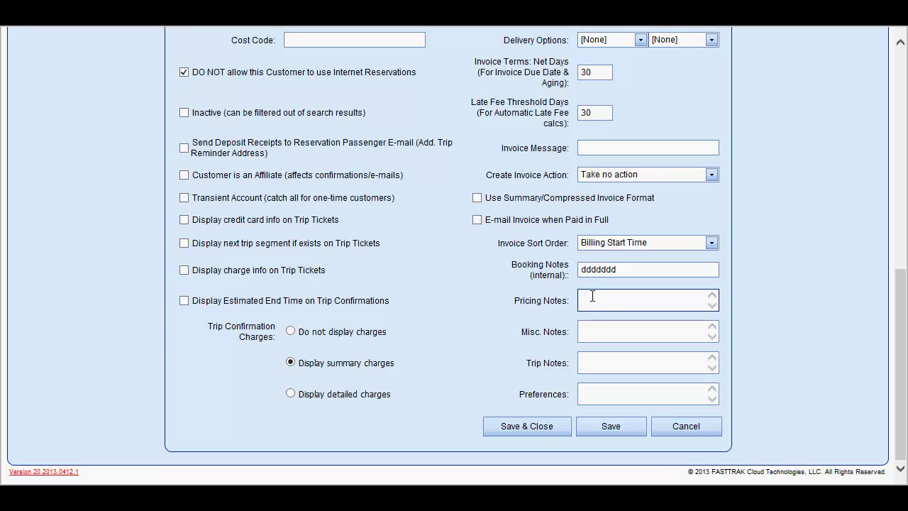
pyautogui.click(594, 331)
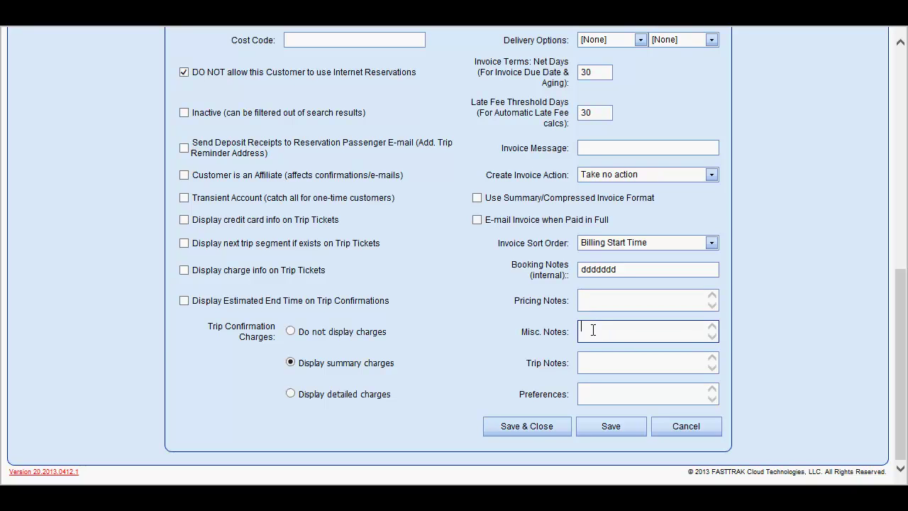
pyautogui.click(598, 361)
pyautogui.click(589, 396)
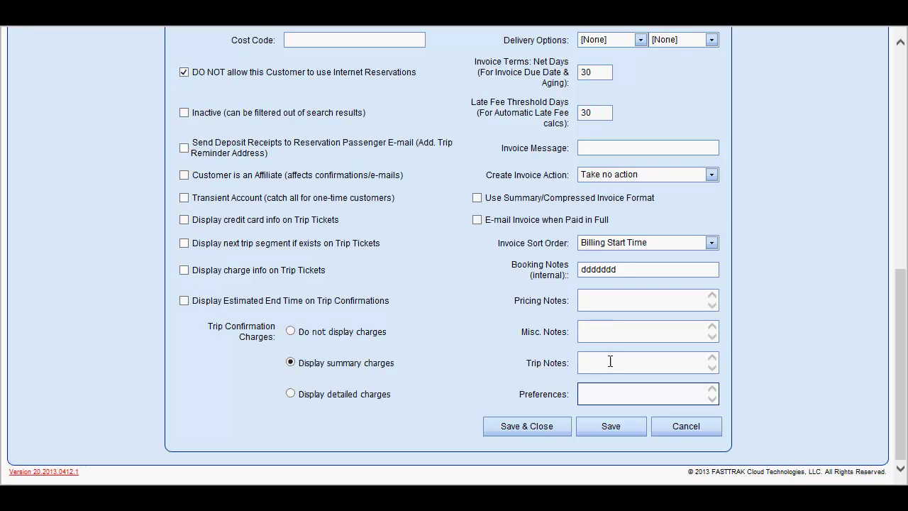
pyautogui.click(595, 361)
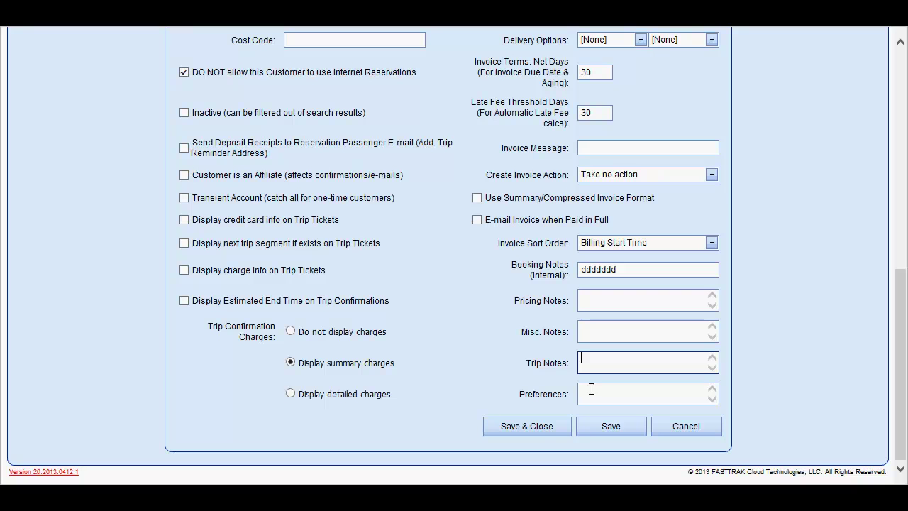
pyautogui.click(584, 392)
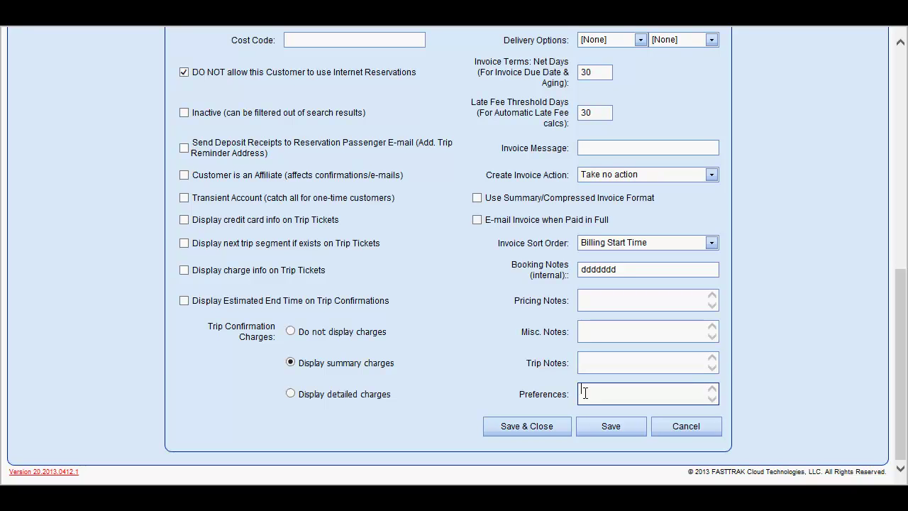